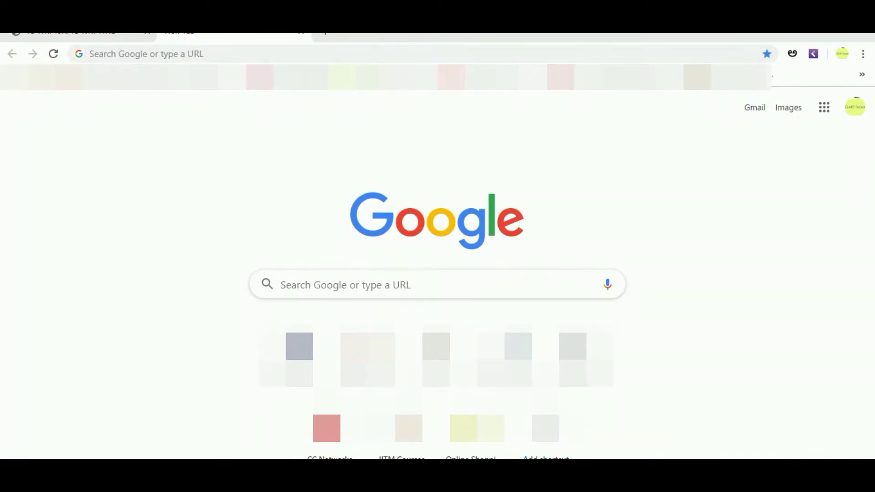
Start entering the router address in Chrome by typing tp for tplinkwifi.net
click(90, 54)
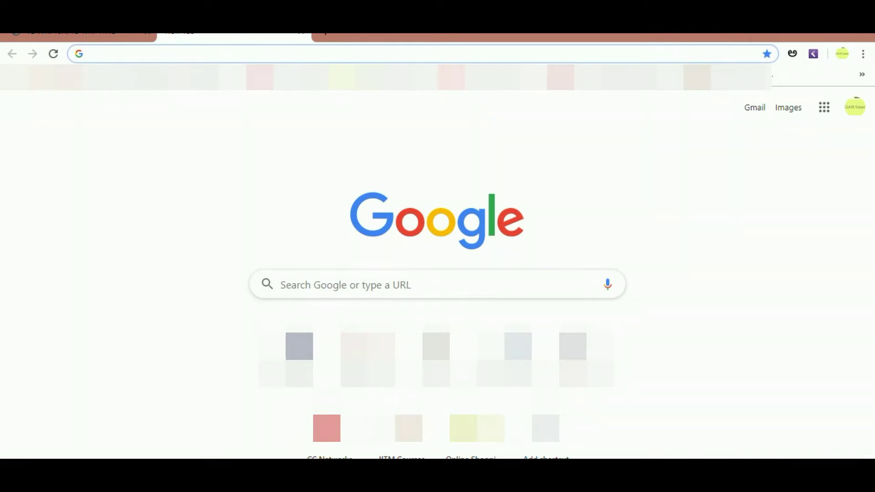
text(tplinkwifi.net)
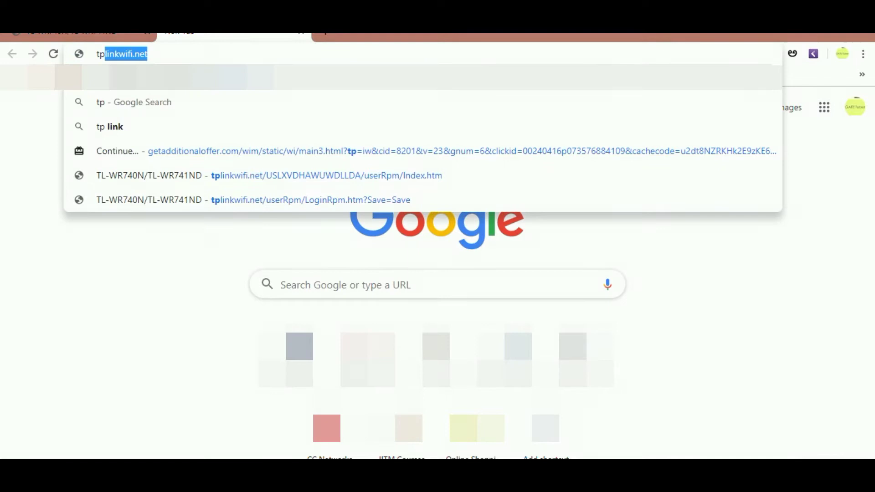
Load tplinkwifi.net and submit the router's admin login credentials
key(Return)
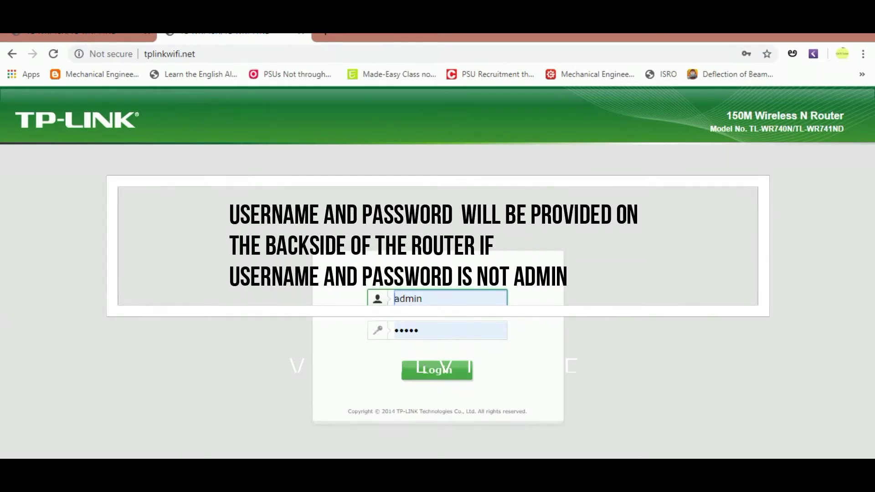
key(Return)
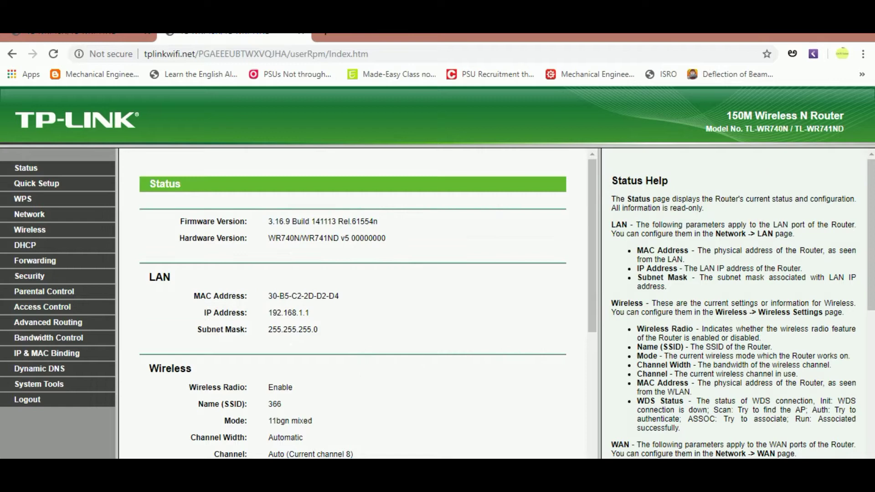
Review the Status page details, then go to the Wireless Settings page
scroll(355, 301, down, 6)
scroll(355, 301, up, 6)
scroll(356, 300, down, 3)
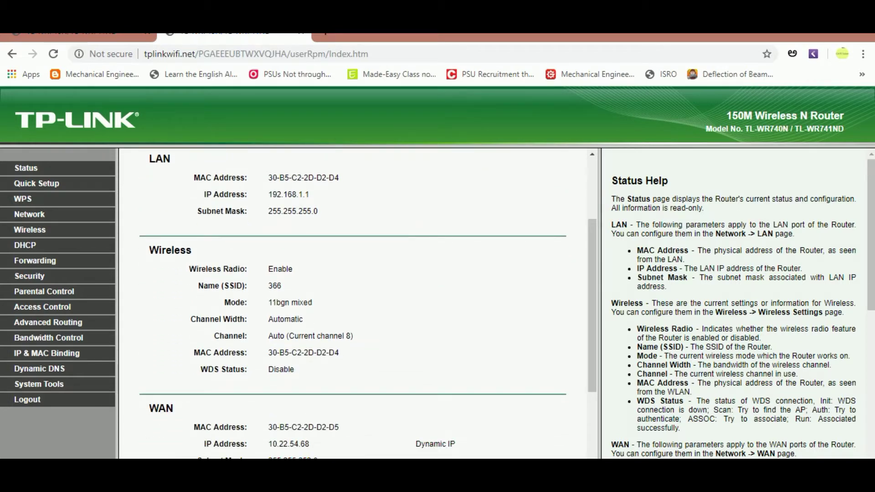
scroll(355, 301, down, 4)
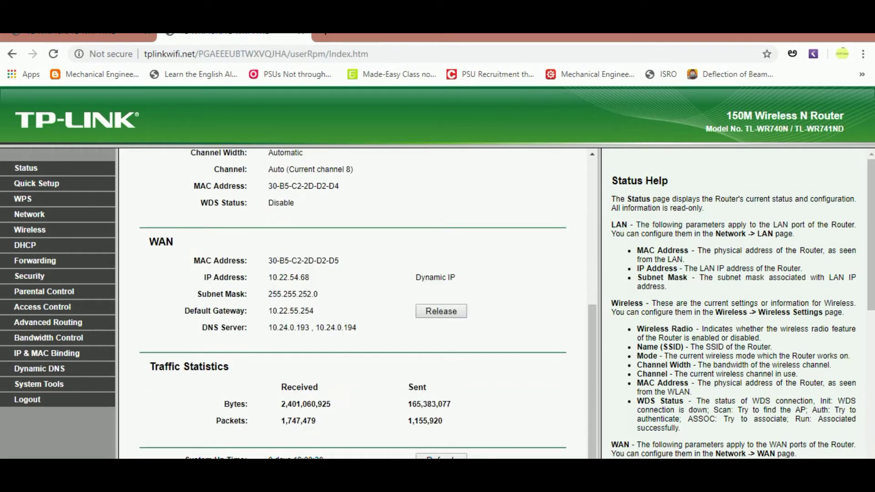
scroll(355, 301, up, 6)
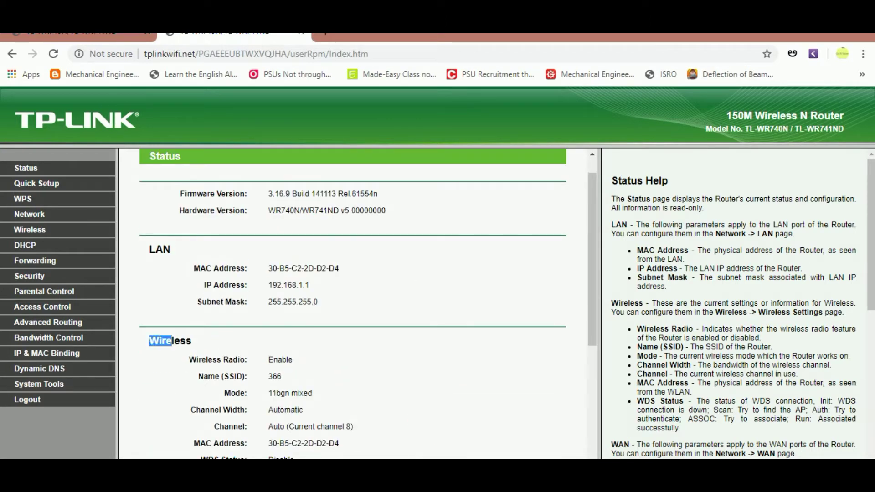
click(30, 230)
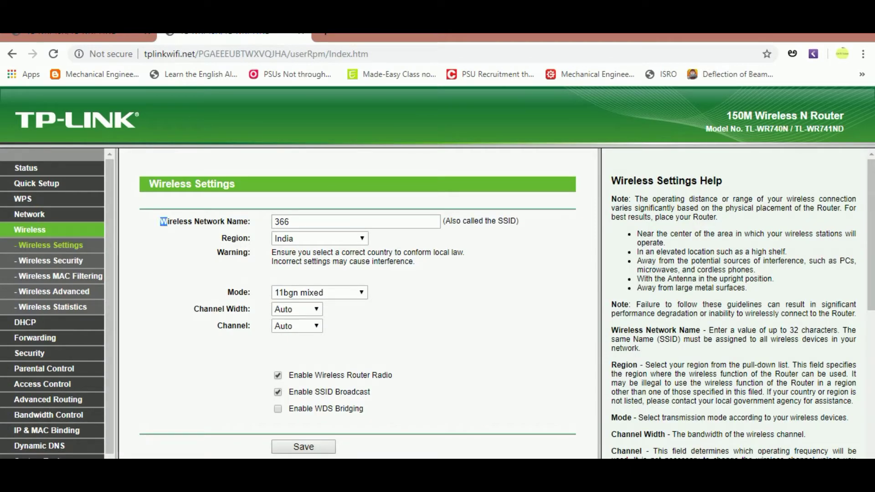
Replace the wireless network name 366 with pgmaciarm
click(289, 221)
key(ctrl+a)
key(BackSpace)
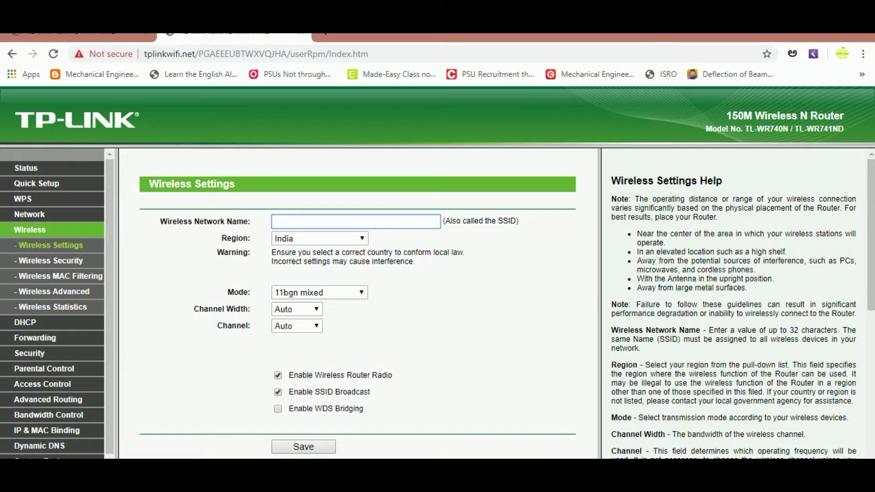
text(pgmaciarm)
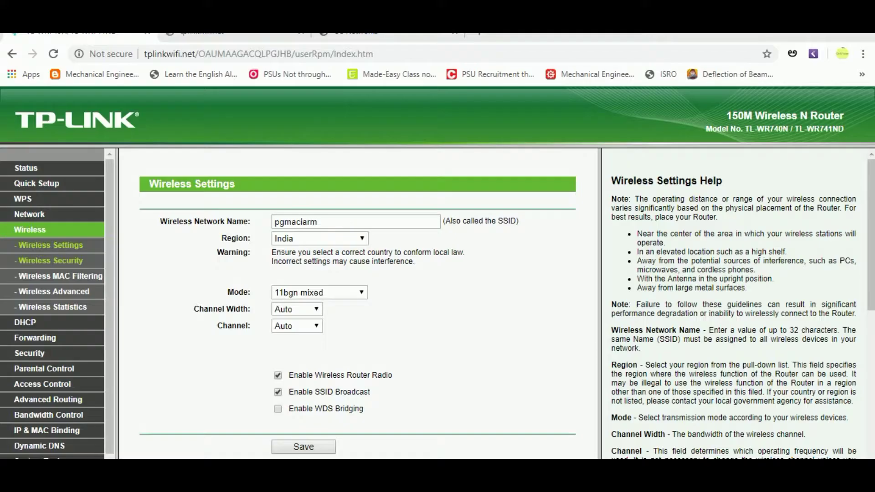
On the Wireless Security page, replace the WPA/WPA2-Personal password with the new wireless password
click(51, 261)
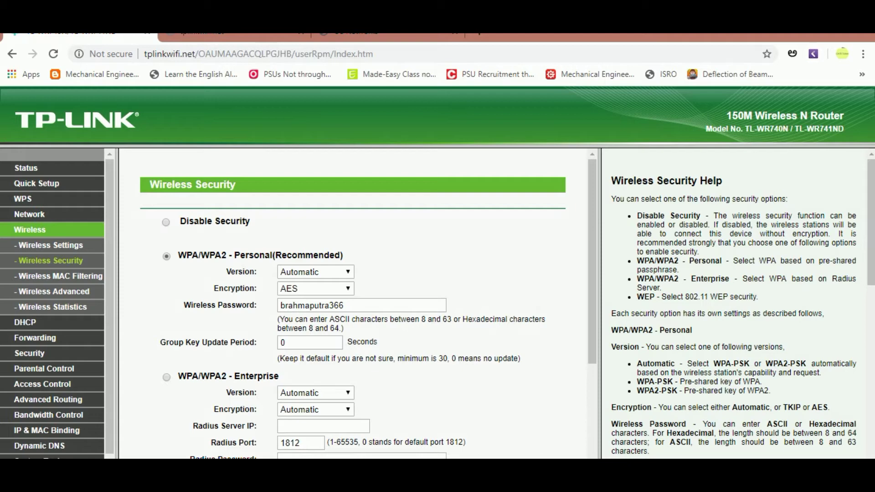
scroll(368, 309, down, 2)
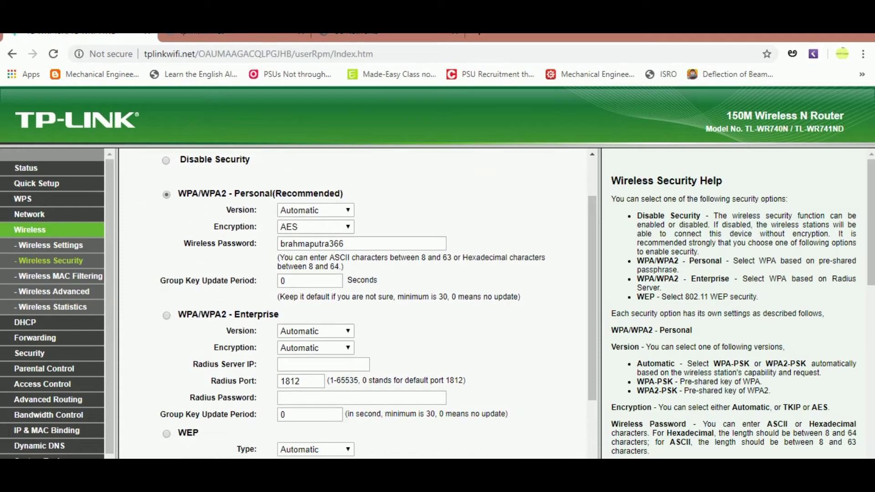
click(344, 244)
key(BackSpace)
key(BackSpace)
key(BackSpace)
key(BackSpace)
key(BackSpace)
key(BackSpace)
key(BackSpace)
key(BackSpace)
key(BackSpace)
key(BackSpace)
key(BackSpace)
key(BackSpace)
key(BackSpace)
key(BackSpace)
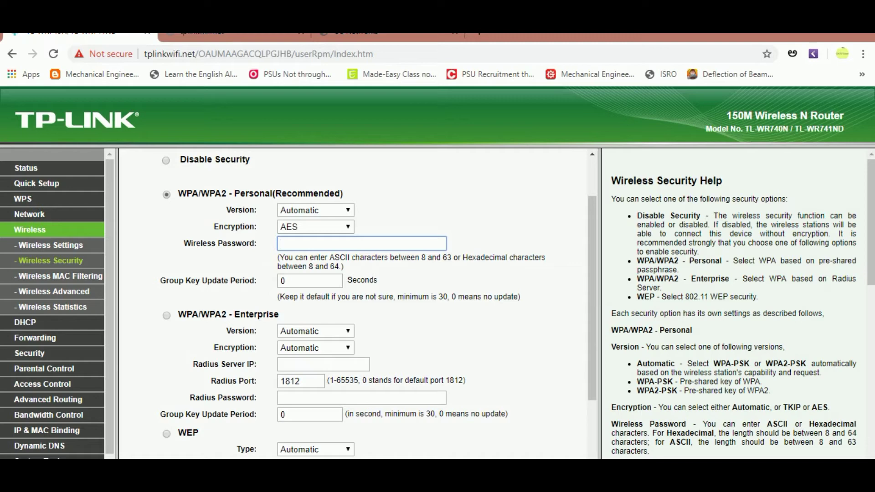
Scroll down the Wireless Security page to the Save button to submit the settings
scroll(355, 300, down, 3)
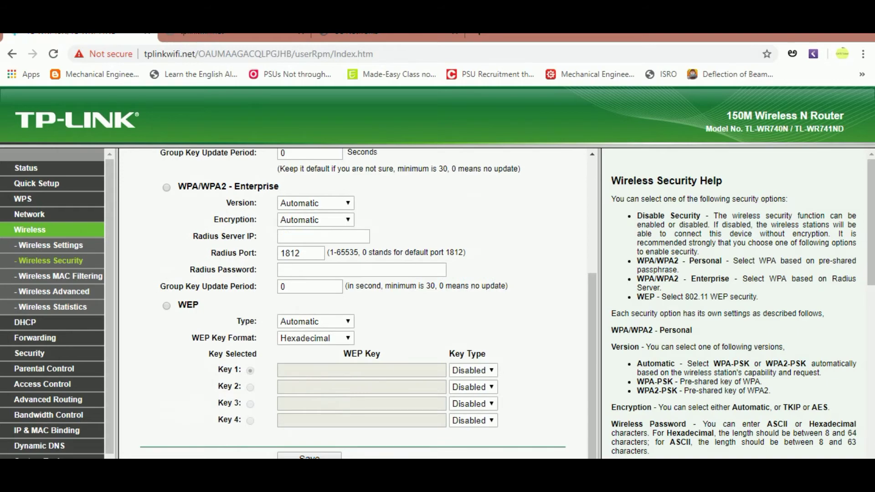
scroll(356, 300, up, 5)
scroll(355, 300, down, 4)
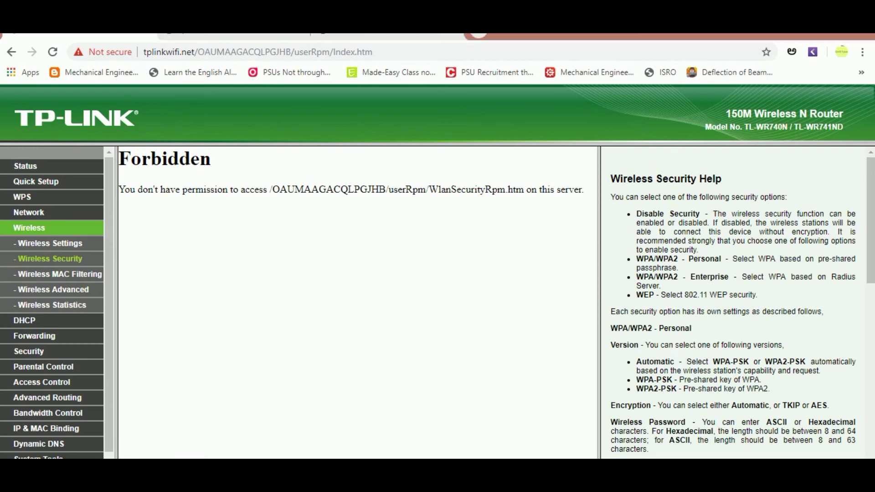
Connect the PC to pgmaciarm with the new security key, retrying once after the first attempt
drag(244, 189, 418, 189)
click(418, 189)
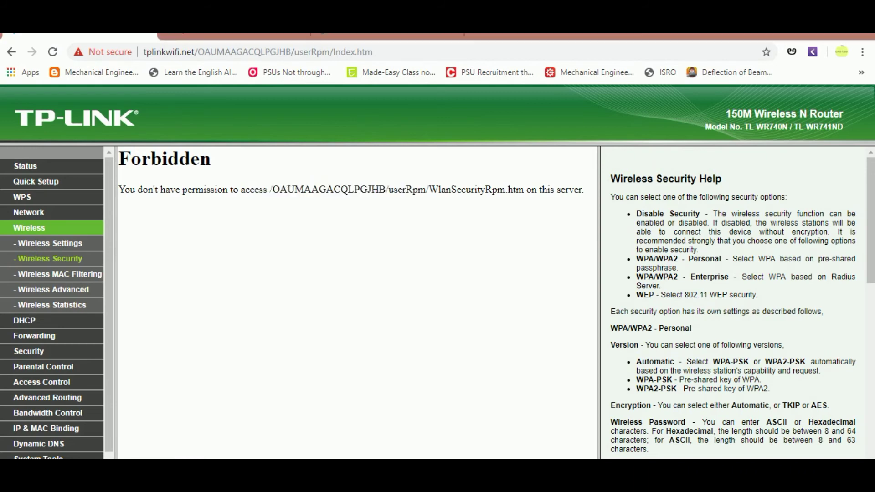
text(•••••••••)
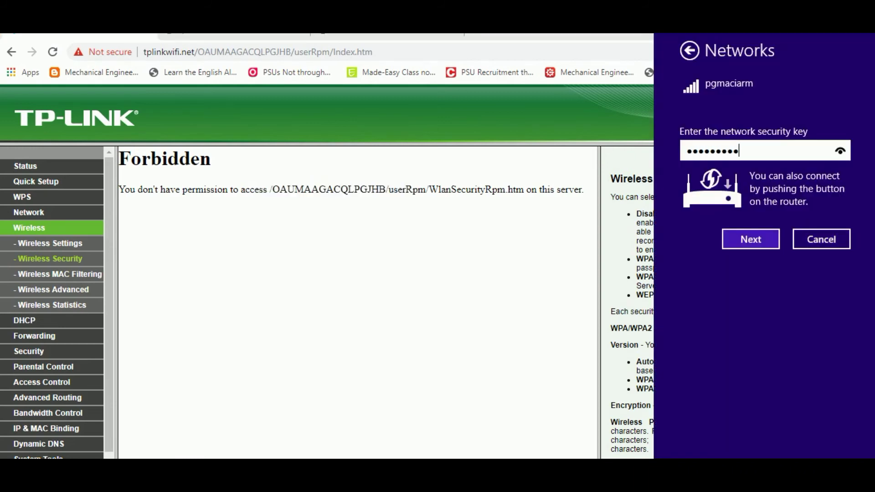
key(Return)
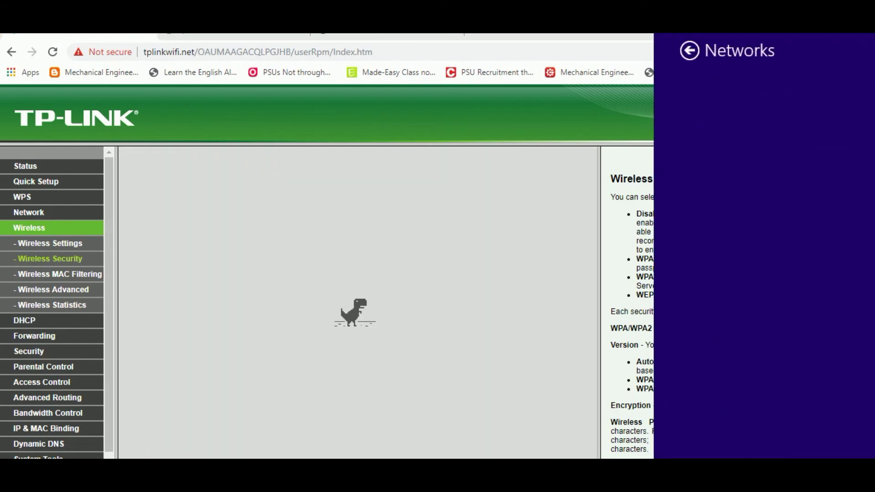
key(Return)
text(•••••••••)
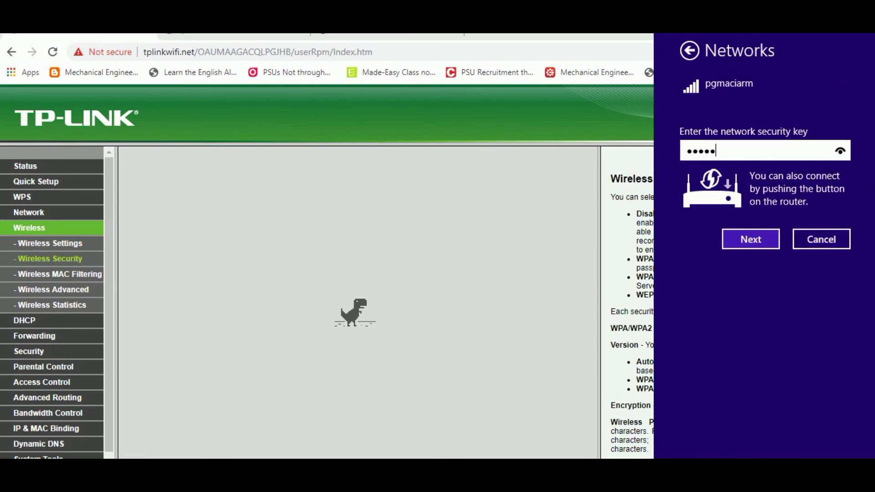
key(Return)
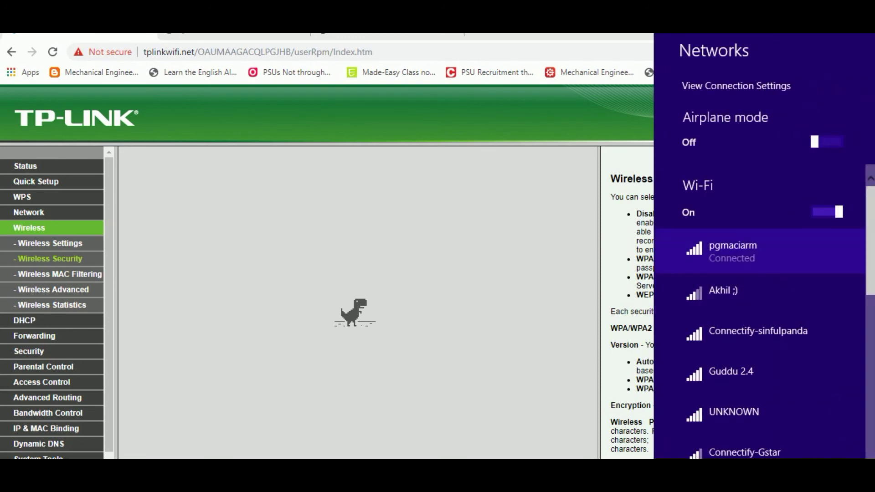
key(Return)
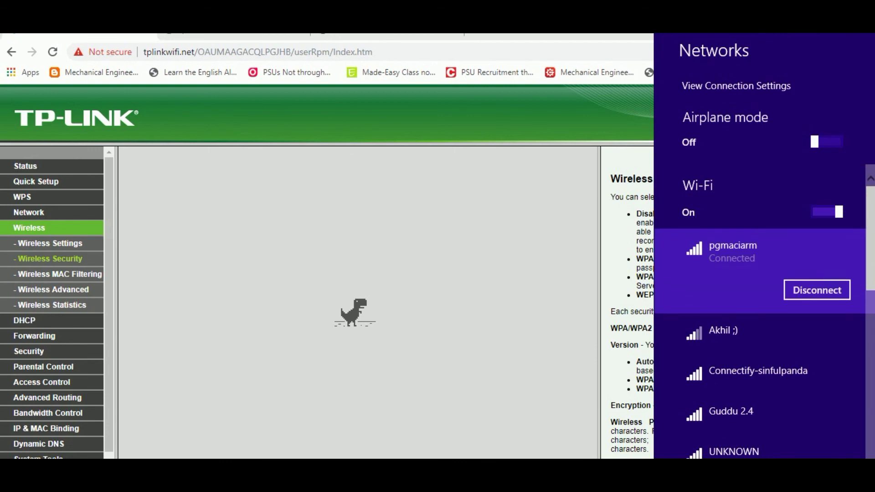
key(Return)
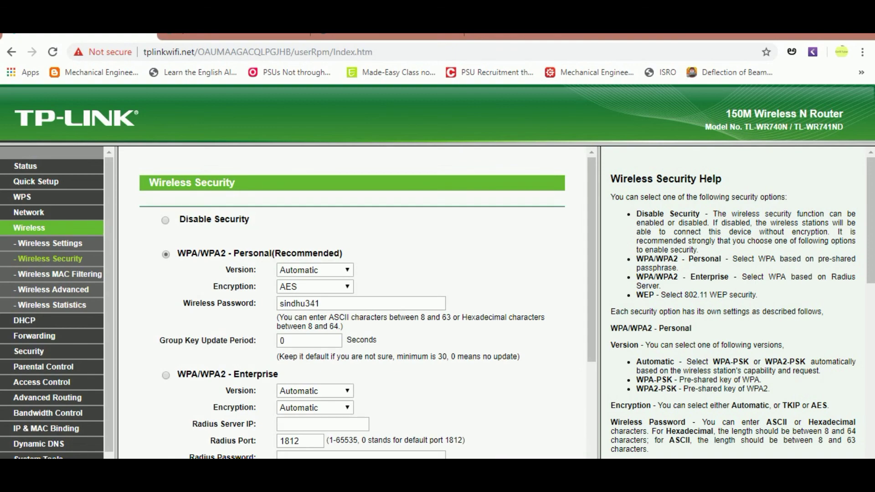
Scroll through the reloaded Wireless Security form showing WPA/WPA2-Personal with AES encryption
scroll(353, 301, down, 4)
scroll(353, 301, up, 4)
scroll(353, 300, down, 4)
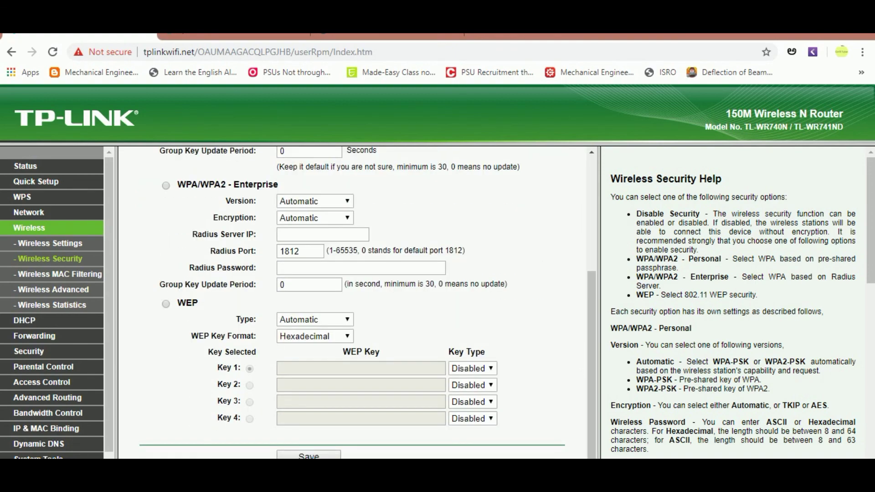